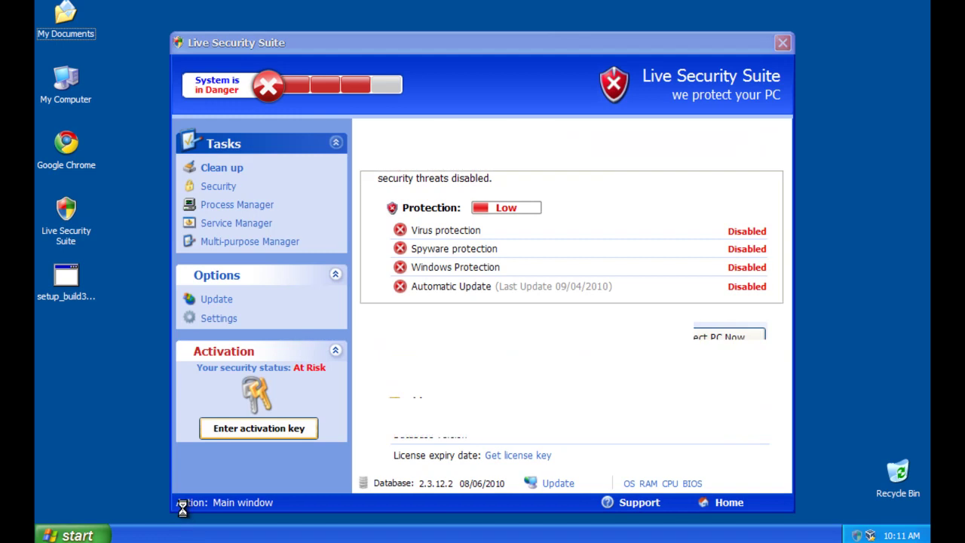
Try to open the Windows Task Manager.
right_click(182, 537)
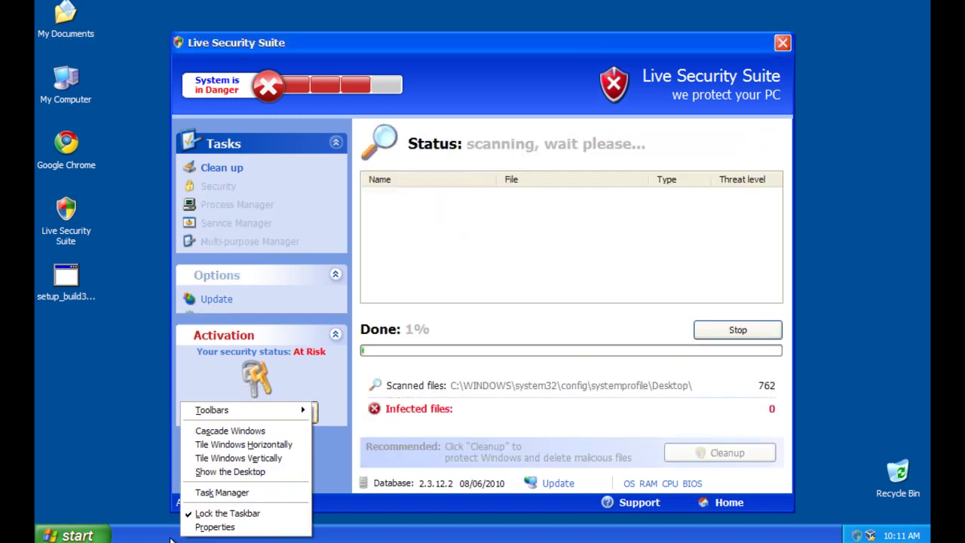
click(197, 492)
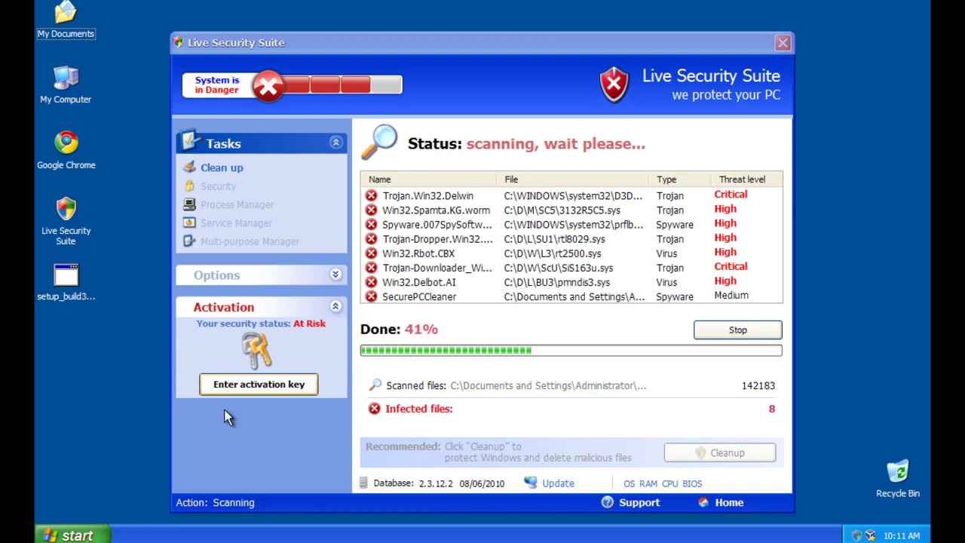
Launch Internet Explorer and bring its window in front of Live Security Suite.
click(97, 532)
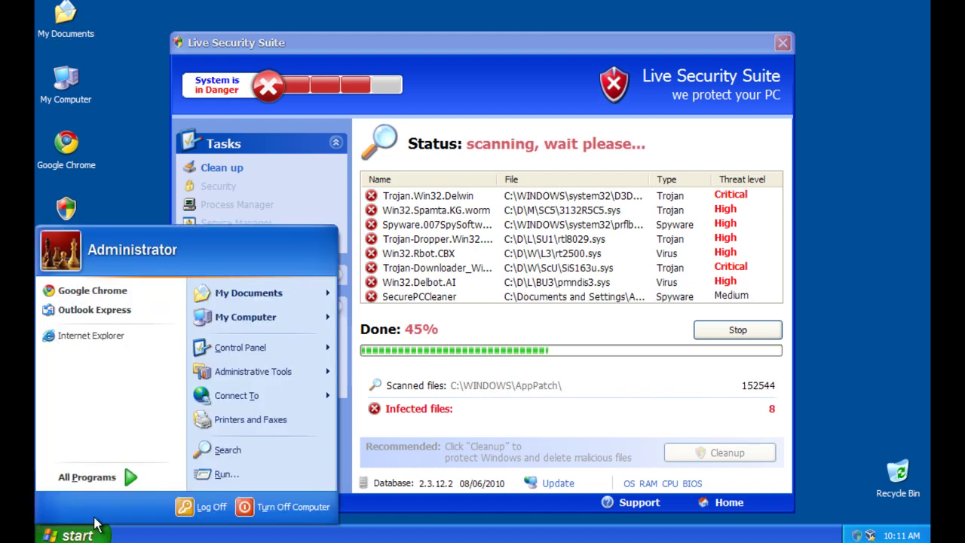
click(64, 337)
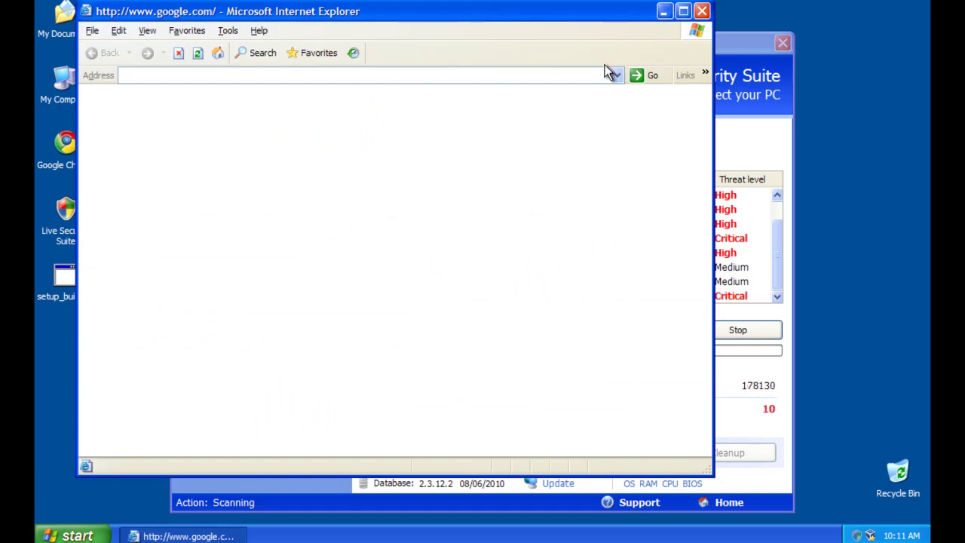
click(758, 49)
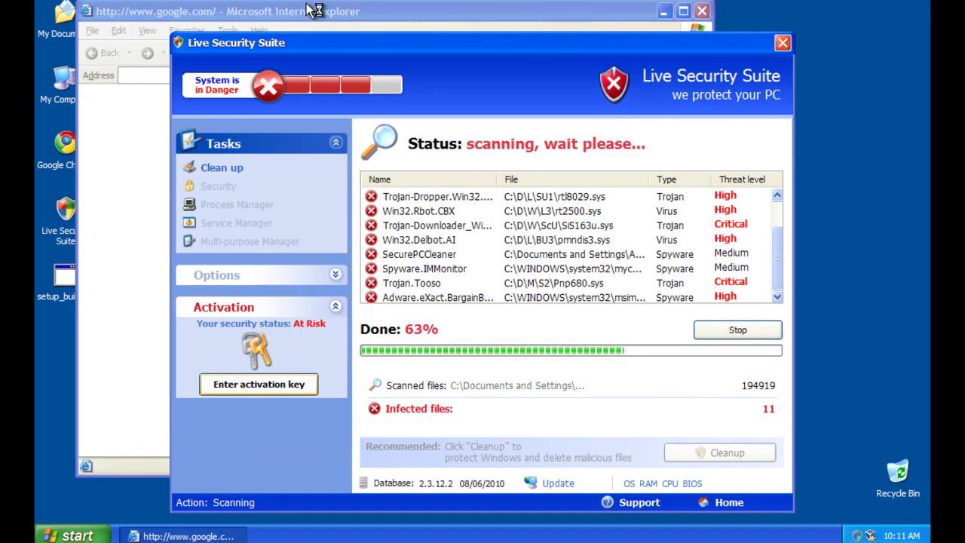
click(370, 15)
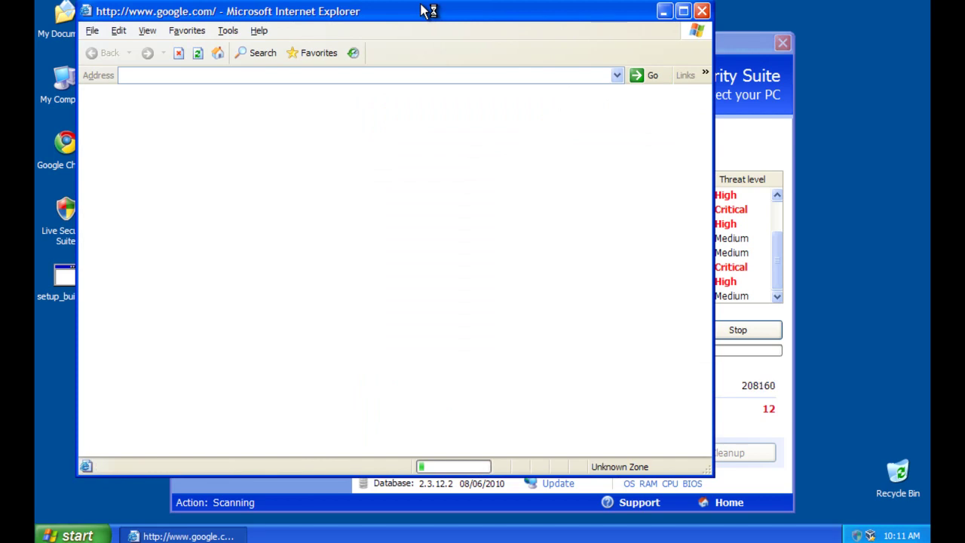
Load live.sysinternals.com in the browser, ignoring the Live Security Suite infection warning.
click(260, 78)
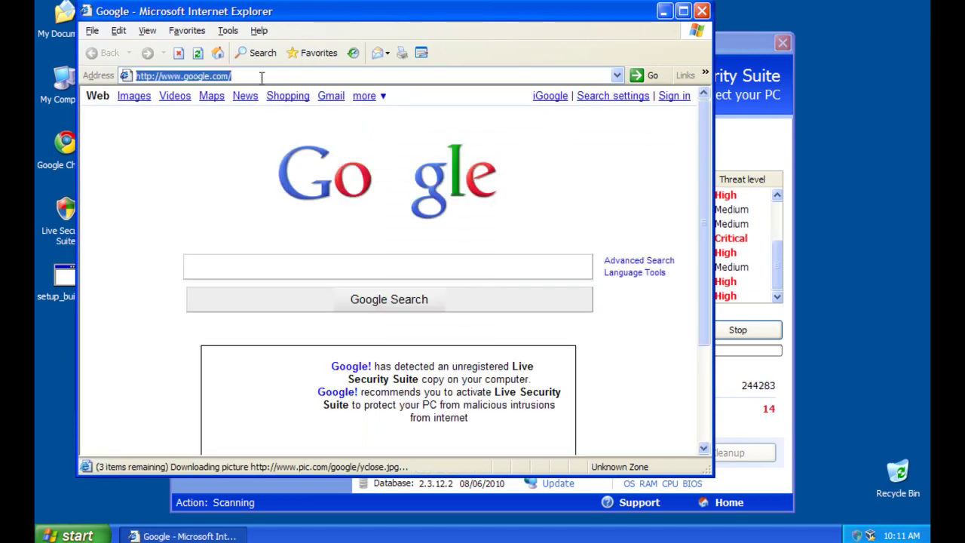
key(BackSpace)
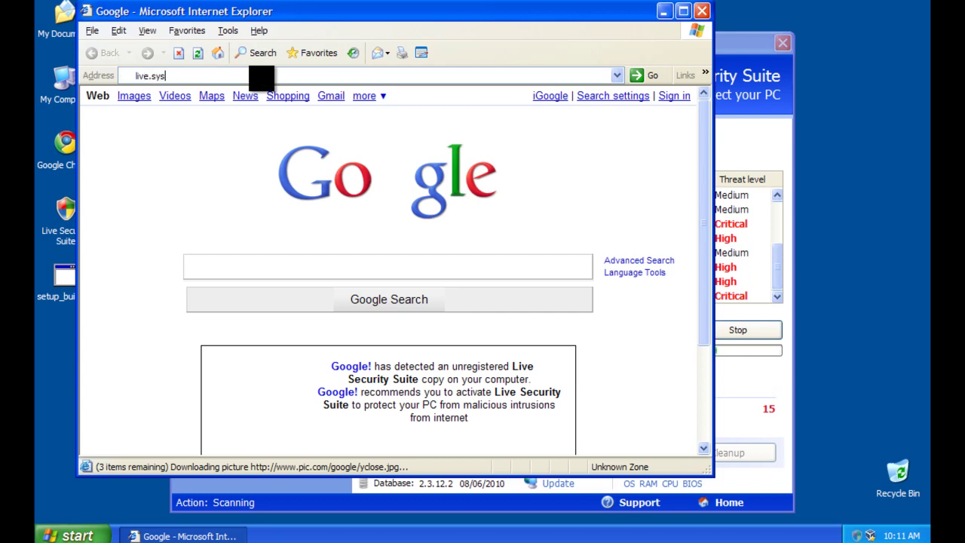
text(live.sysi)
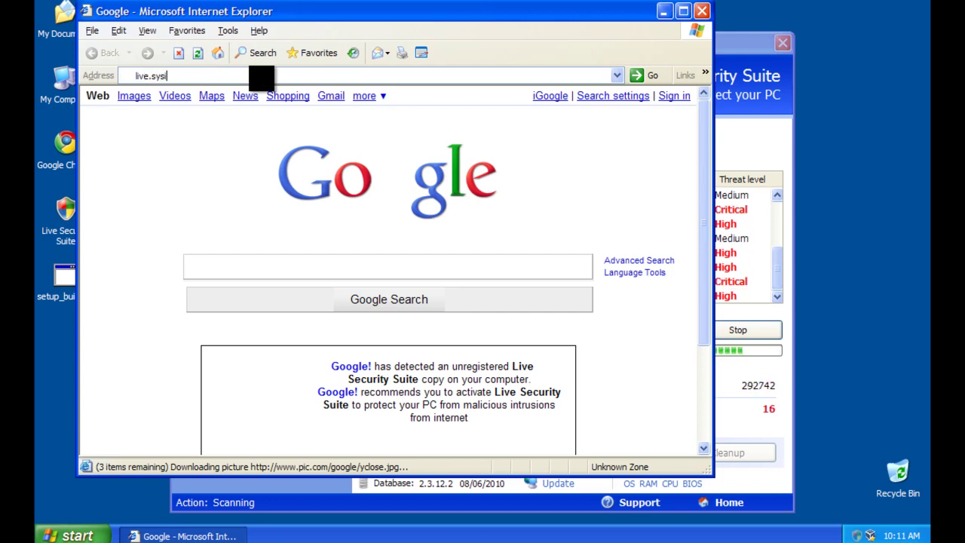
text(n)
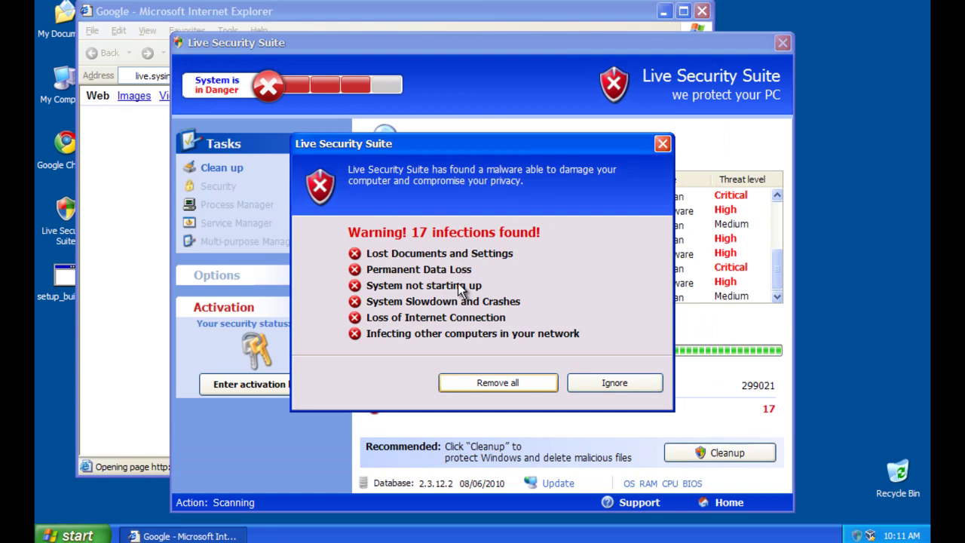
click(143, 274)
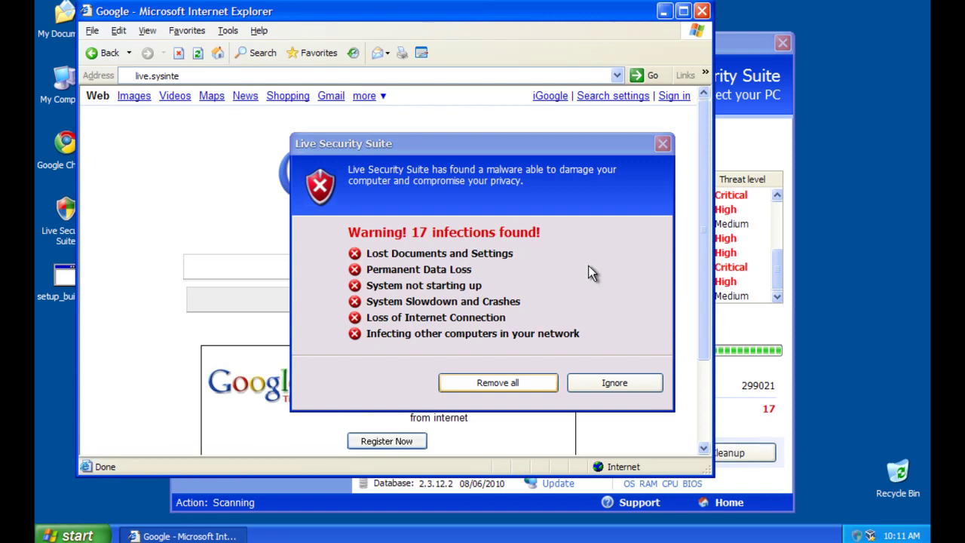
click(624, 386)
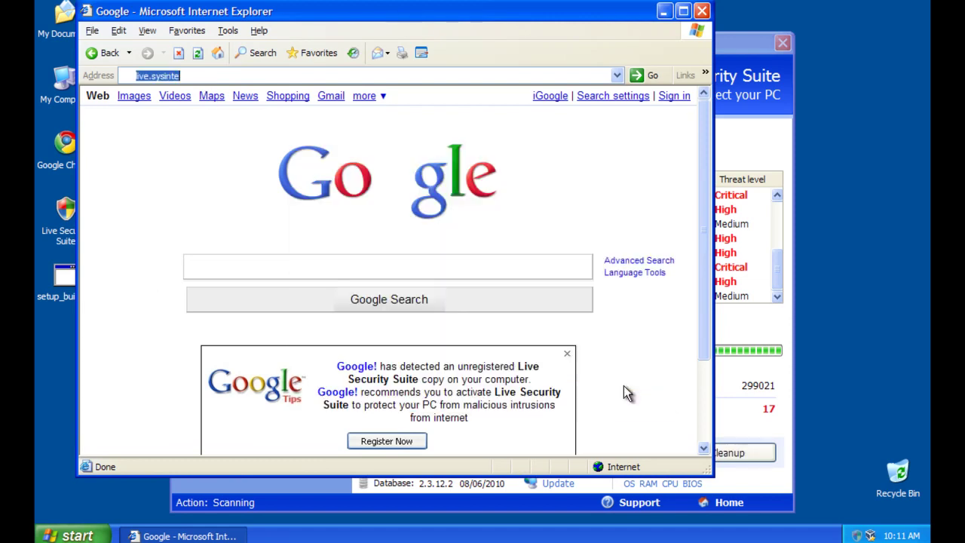
click(188, 75)
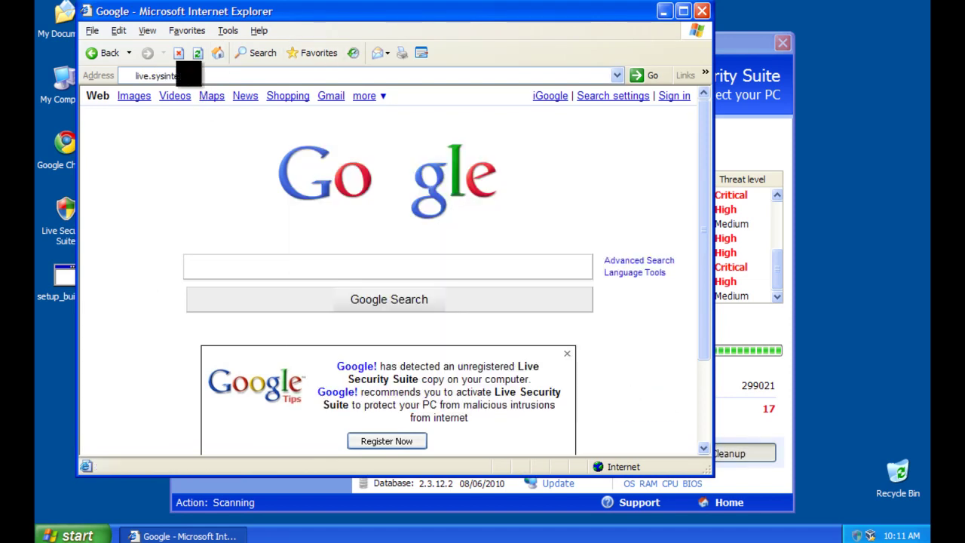
text(.com)
key(Return)
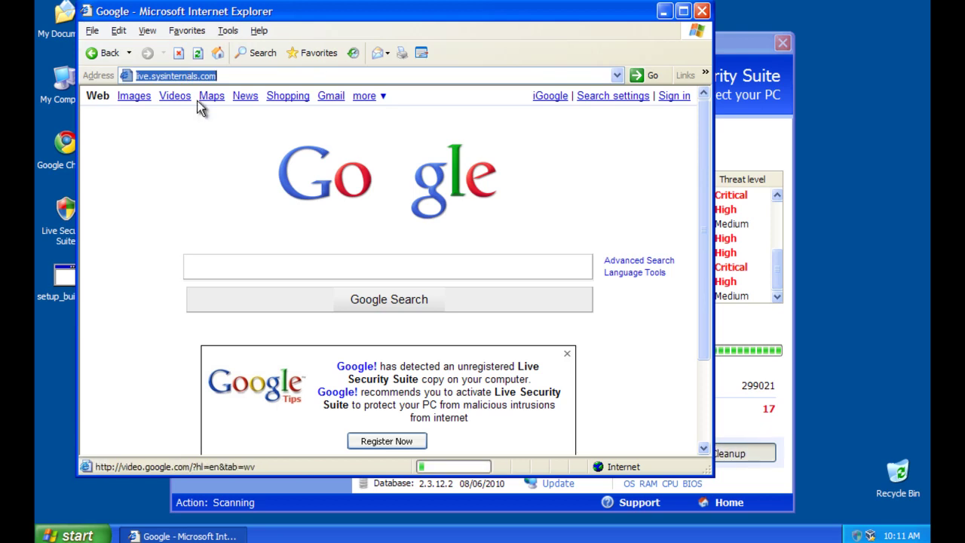
Find procexp.exe in the Sysinternals file listing and choose to run it directly.
scroll(398, 239, down, 10)
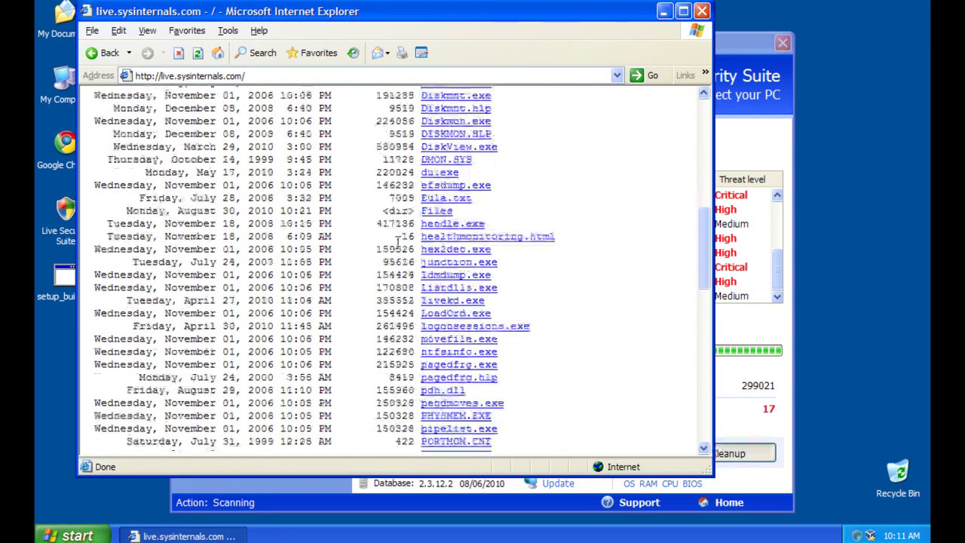
scroll(397, 239, down, 3)
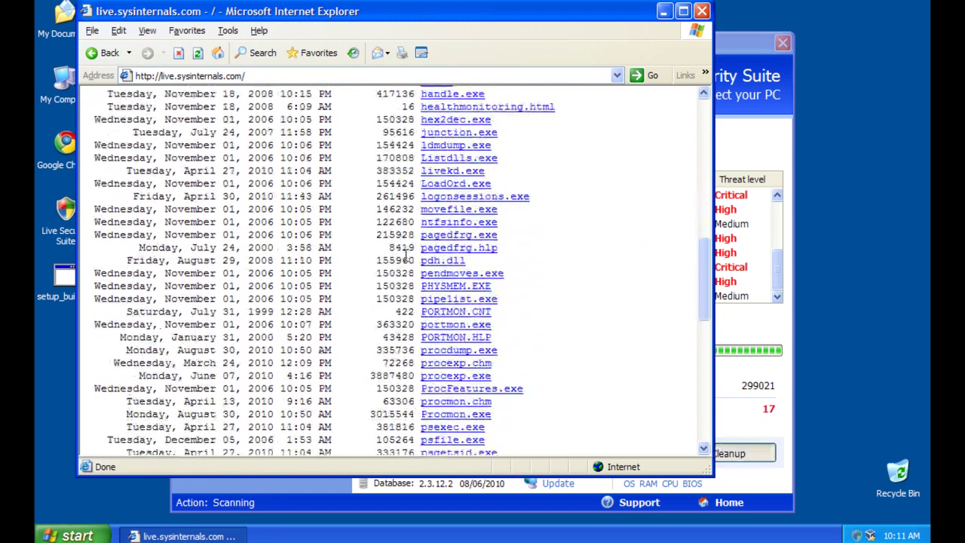
click(462, 378)
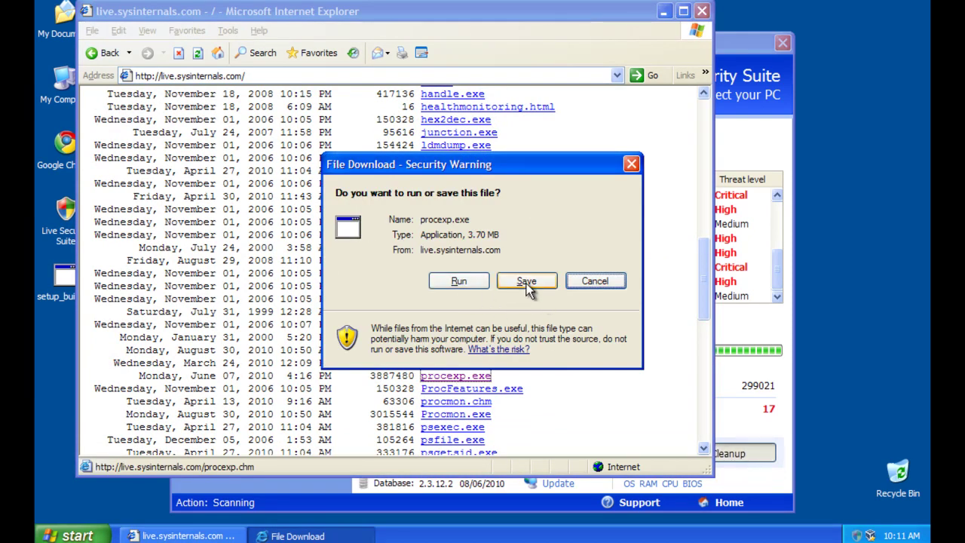
click(459, 281)
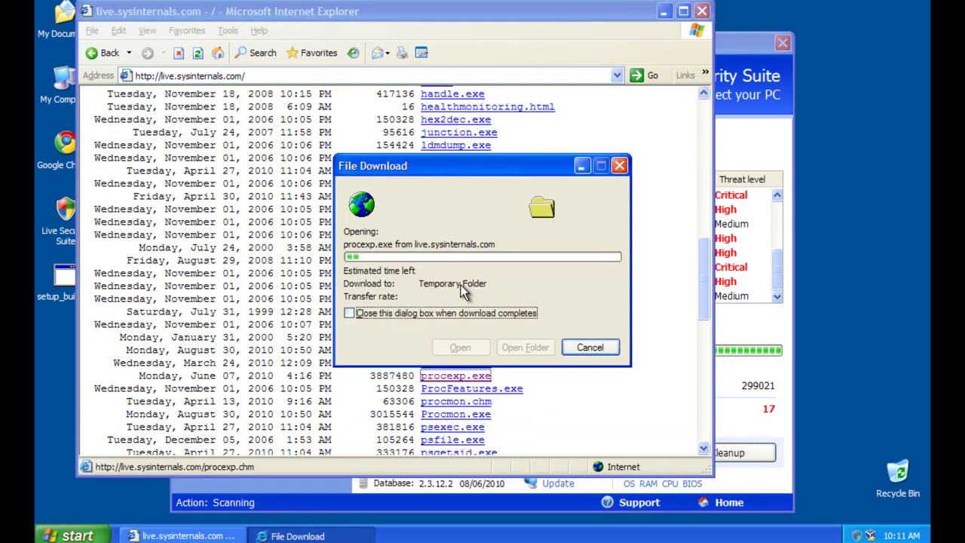
Close the browser window and accept the Process Explorer license agreement.
click(703, 12)
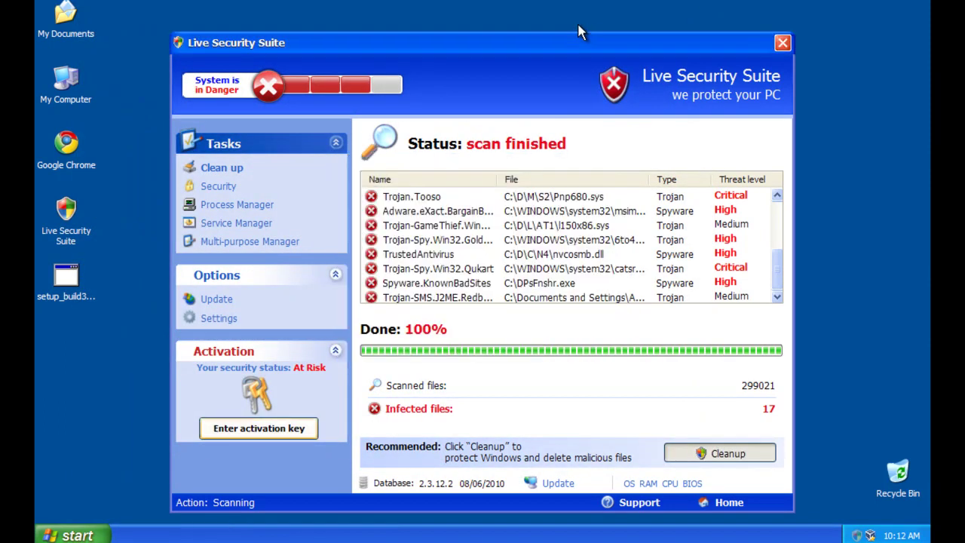
click(539, 240)
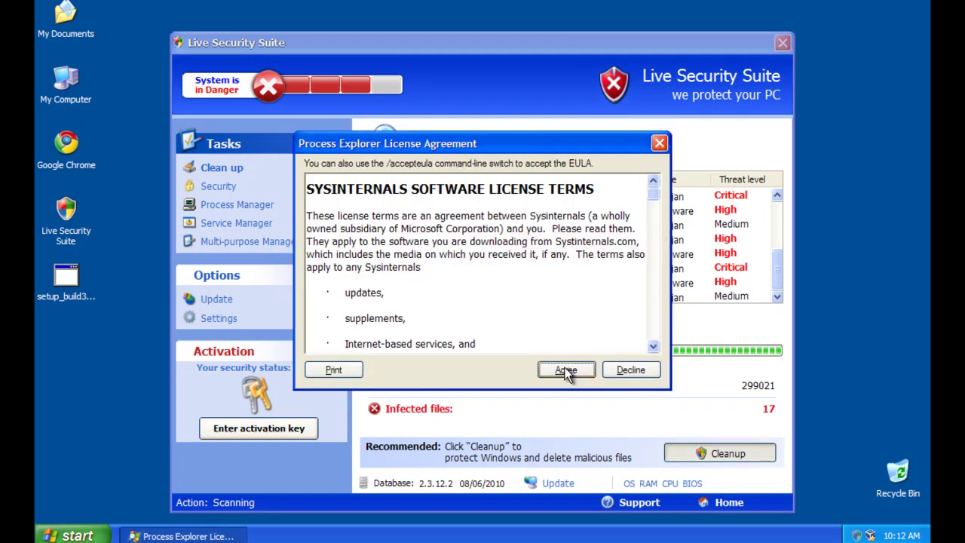
click(566, 370)
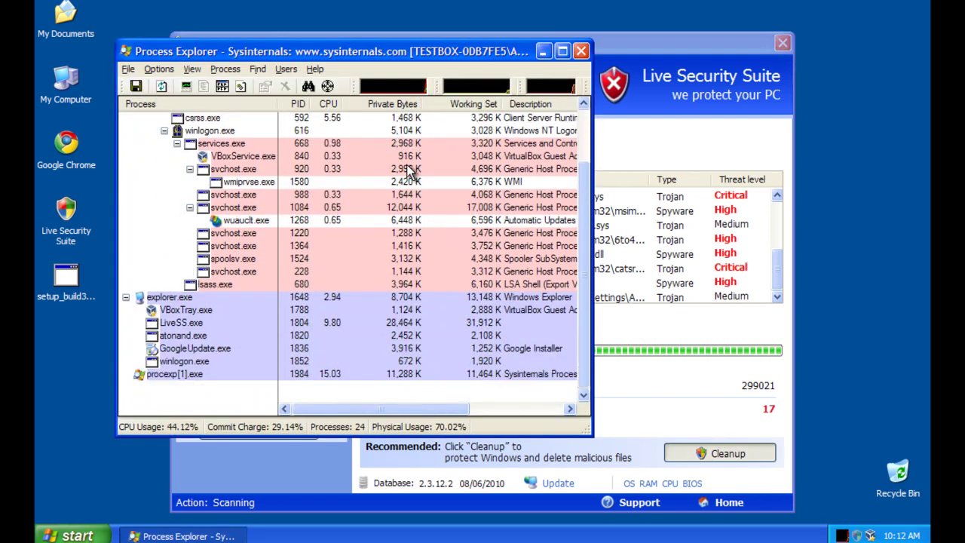
Kill the process tree of LiveSS.exe under explorer.exe.
mouse_move(211, 289)
mouse_move(189, 323)
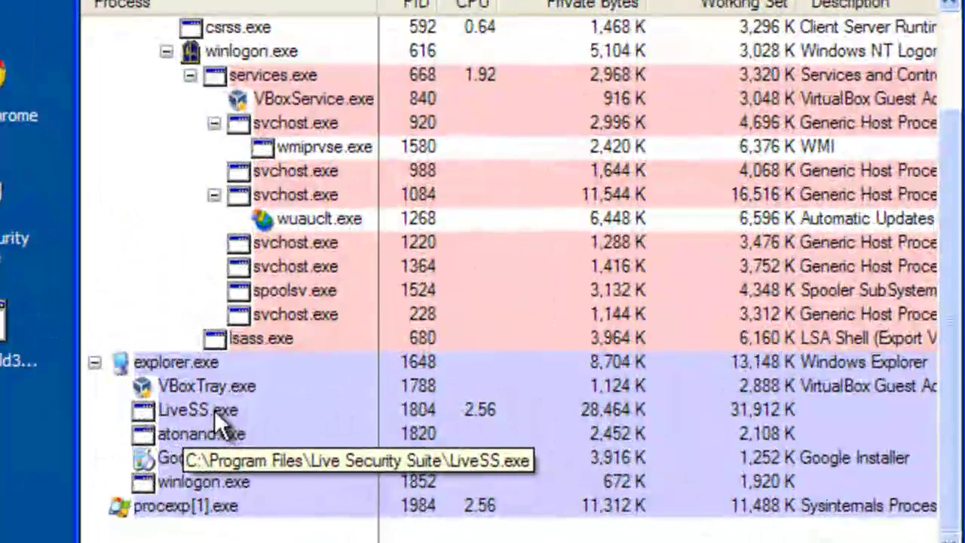
right_click(203, 386)
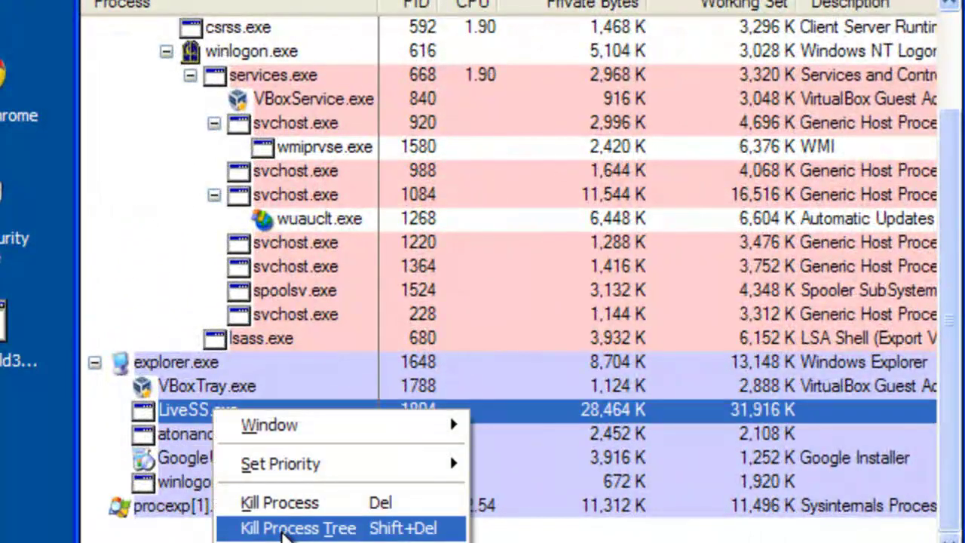
click(287, 528)
click(699, 392)
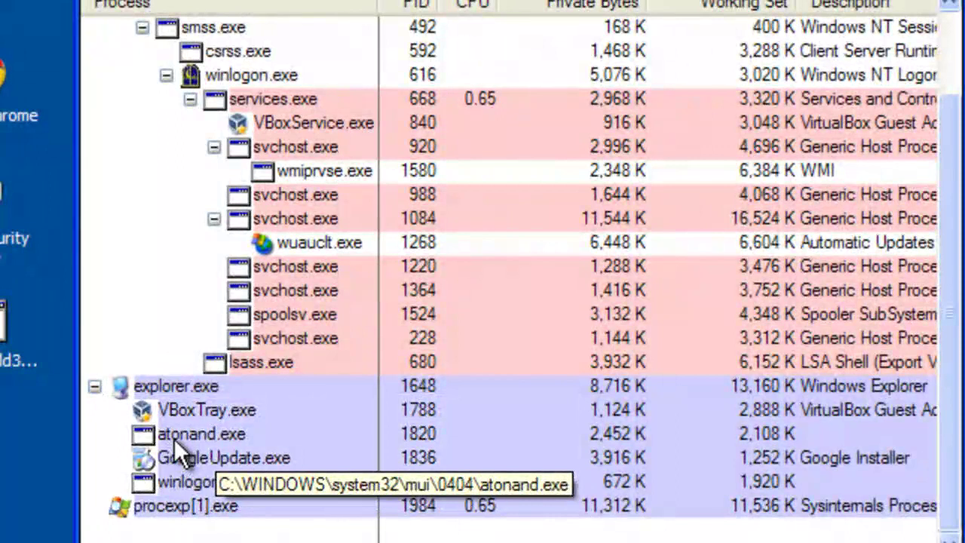
Kill the process tree of atonand.exe, which runs from the system32\mui\0404 folder.
right_click(177, 437)
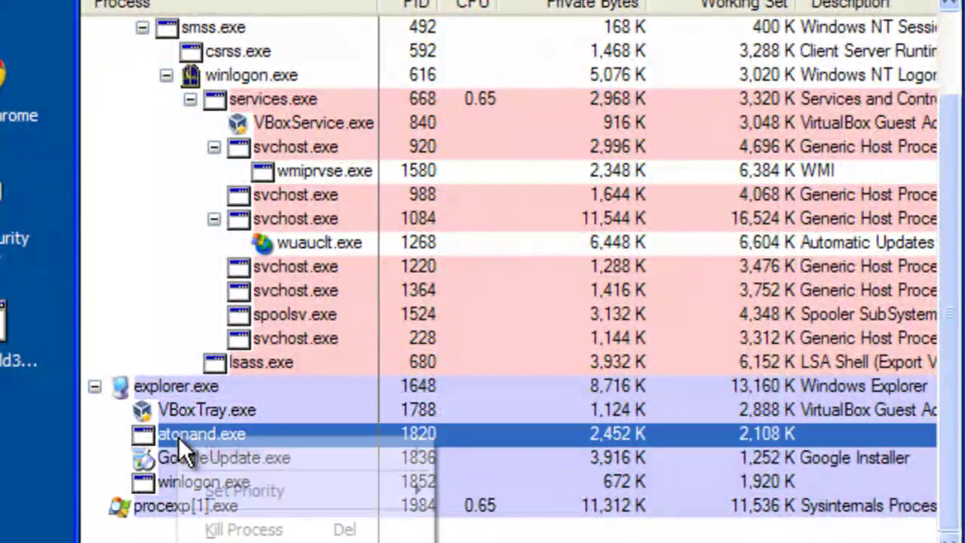
click(244, 530)
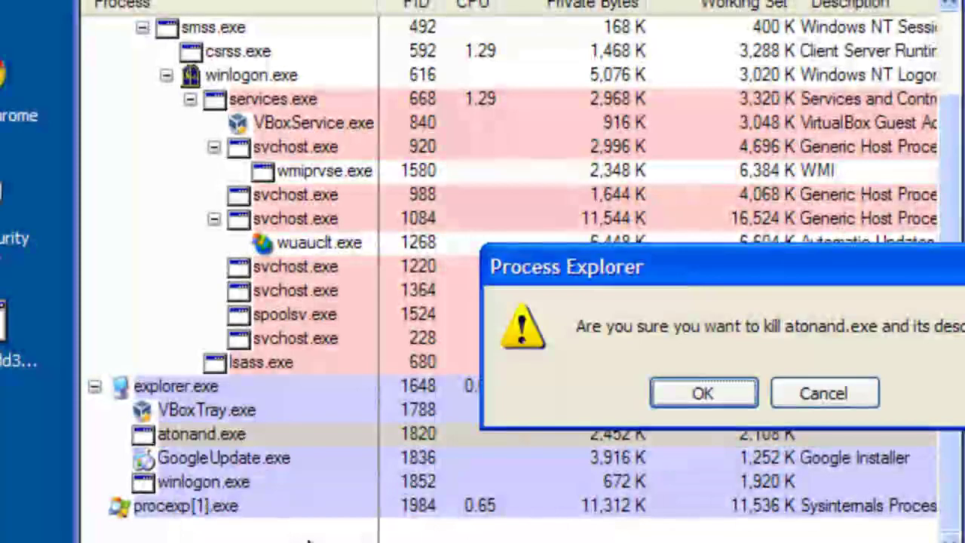
click(702, 393)
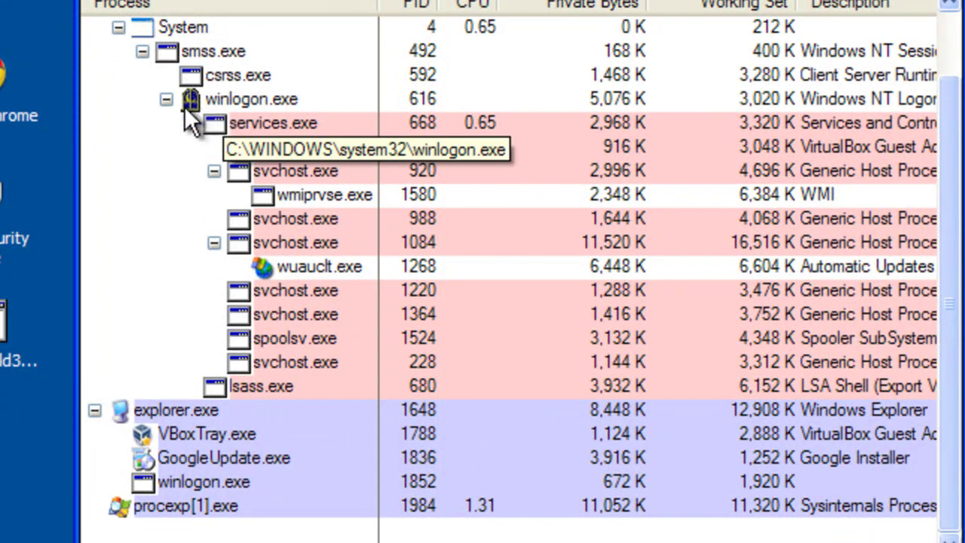
Compare the paths of both winlogon.exe processes and kill the process tree of the one under explorer.exe.
scroll(184, 106, up, 1)
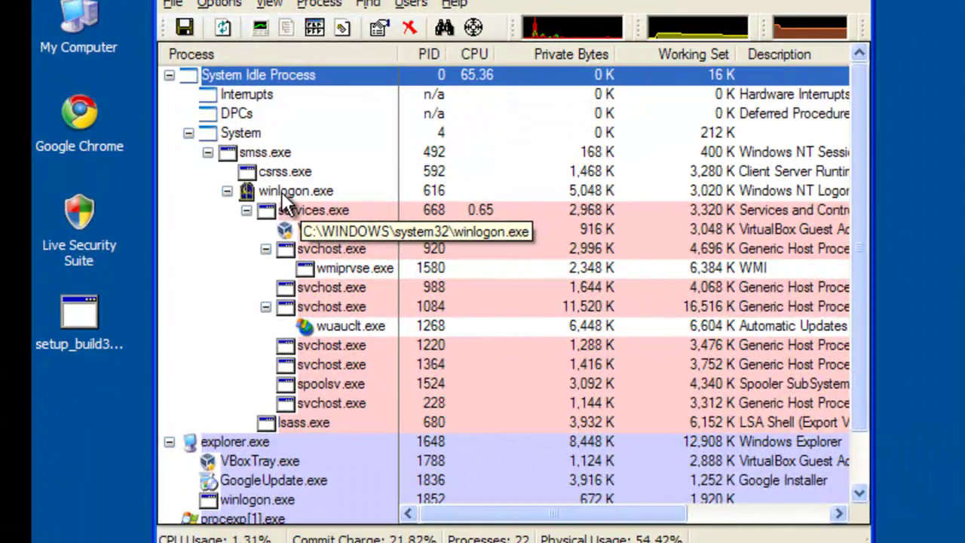
scroll(289, 200, down, 1)
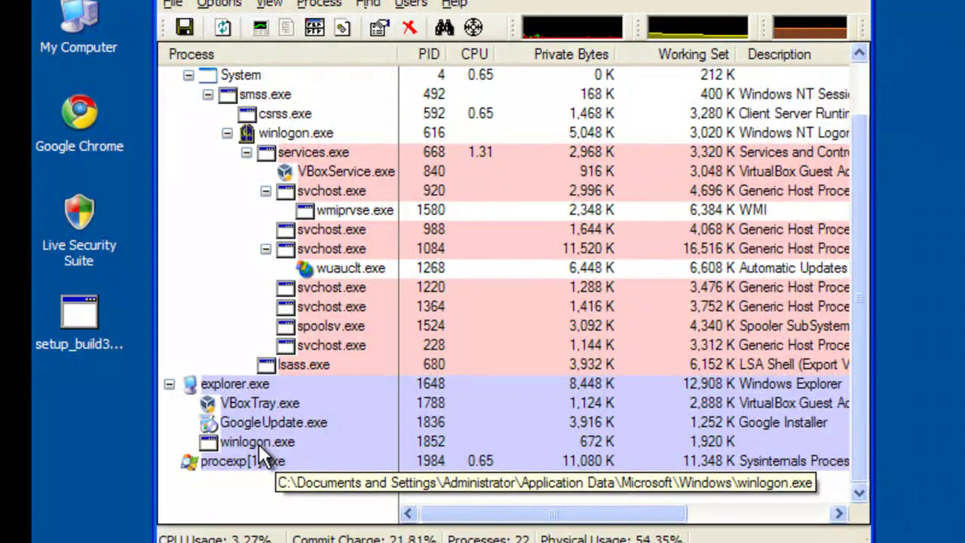
click(257, 442)
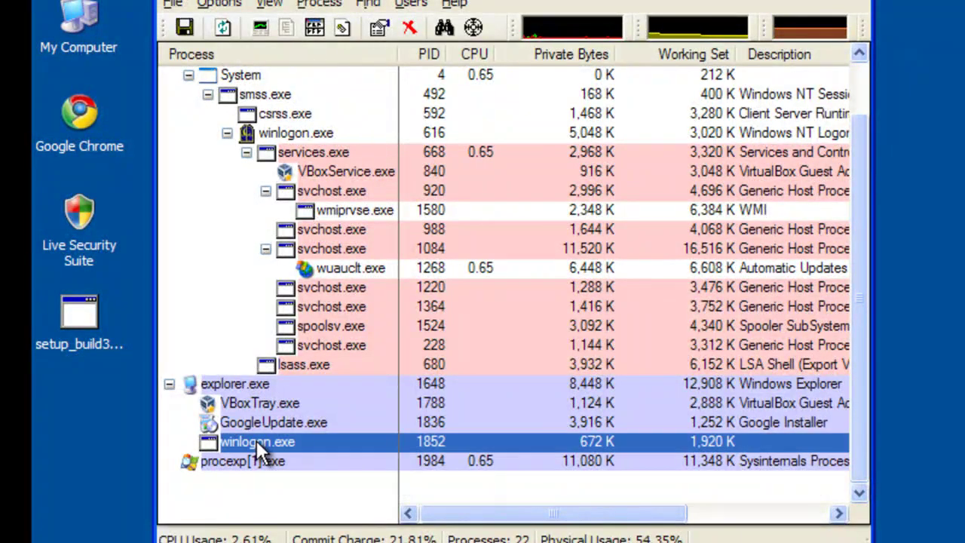
right_click(313, 443)
click(371, 537)
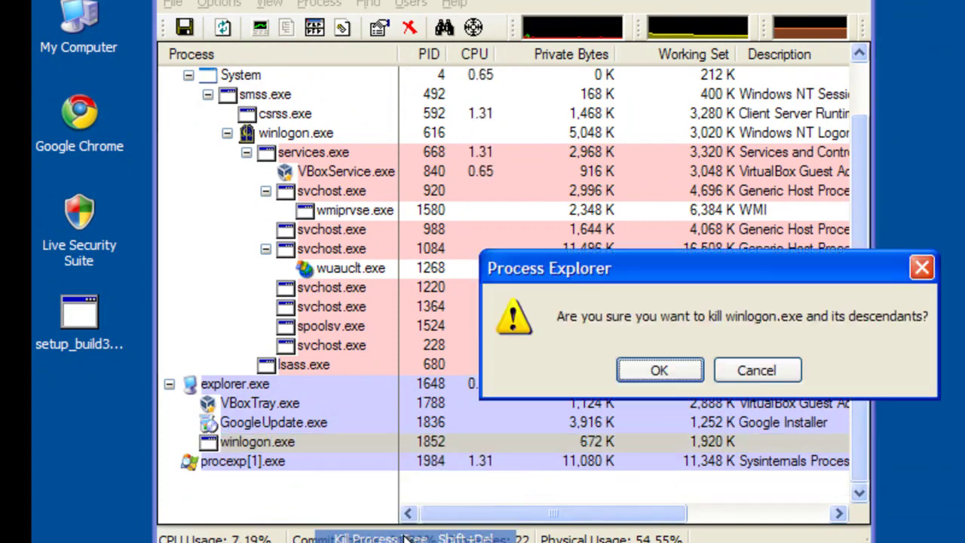
click(681, 377)
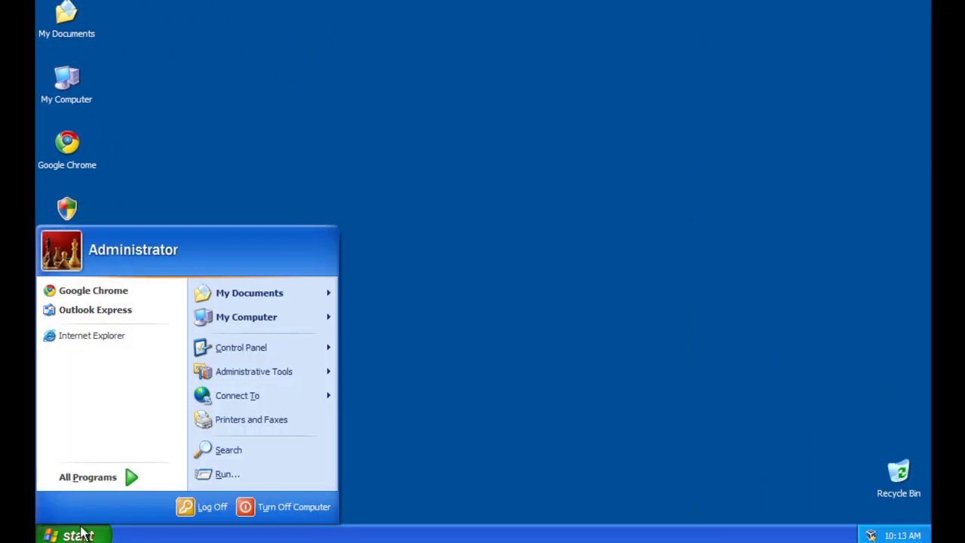
Download mbam-setup.exe to the desktop with Internet Explorer and run the installer.
click(77, 334)
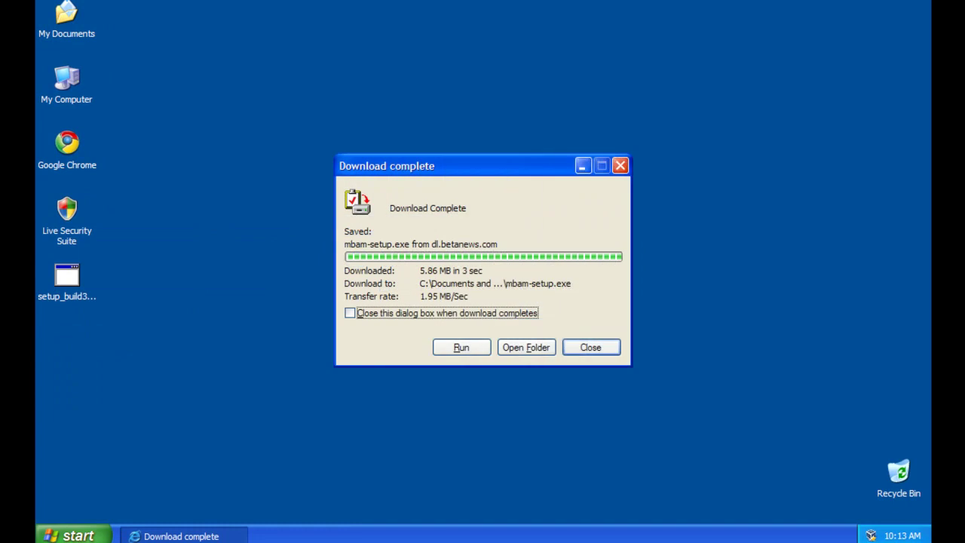
click(590, 347)
double_click(67, 346)
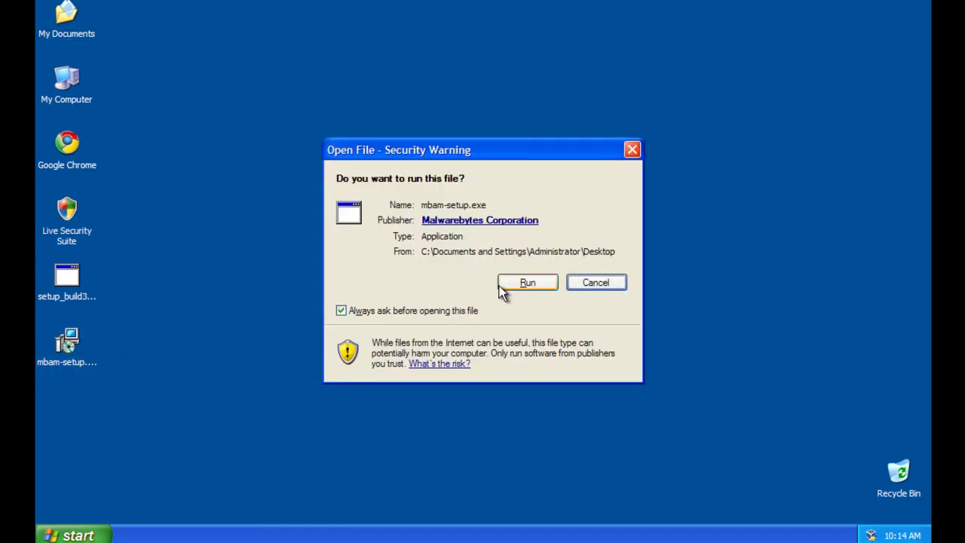
click(503, 289)
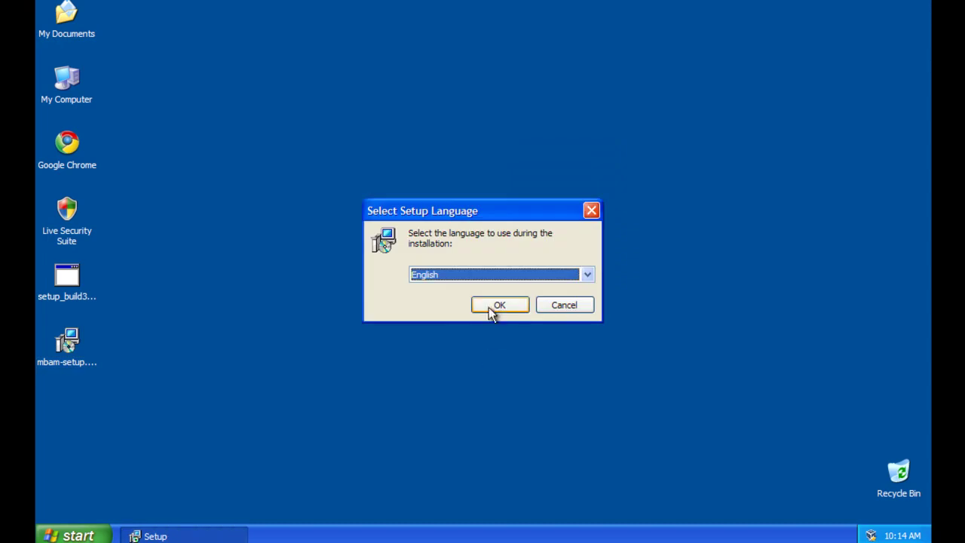
Install Malwarebytes' Anti-Malware in English with the license accepted and default settings, finishing with the update and launch options enabled.
click(490, 305)
click(564, 403)
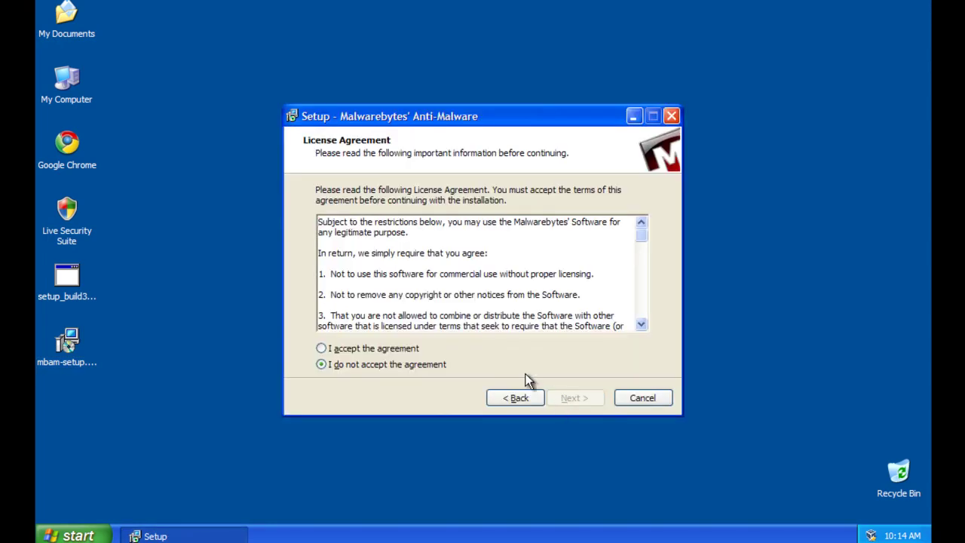
click(510, 348)
click(575, 400)
click(579, 398)
click(578, 399)
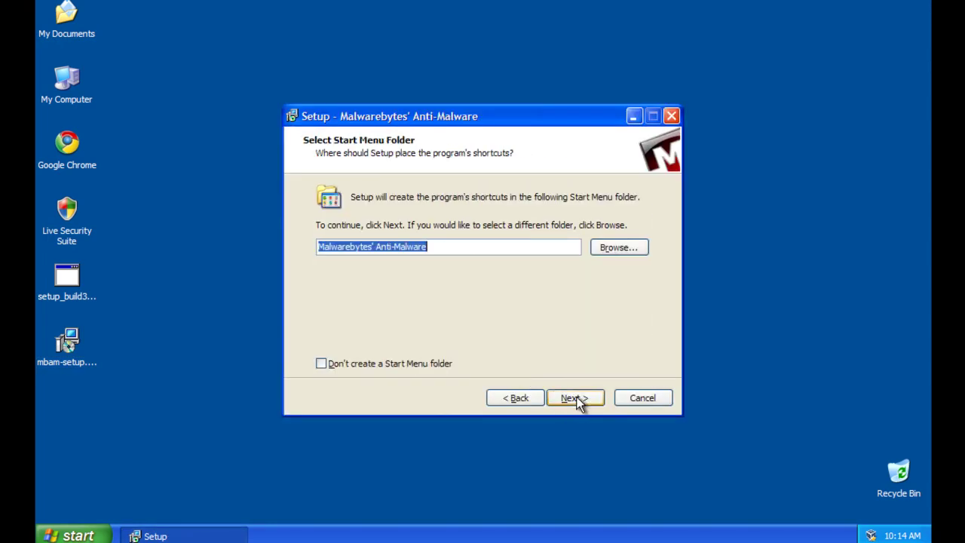
click(576, 400)
click(575, 399)
click(575, 400)
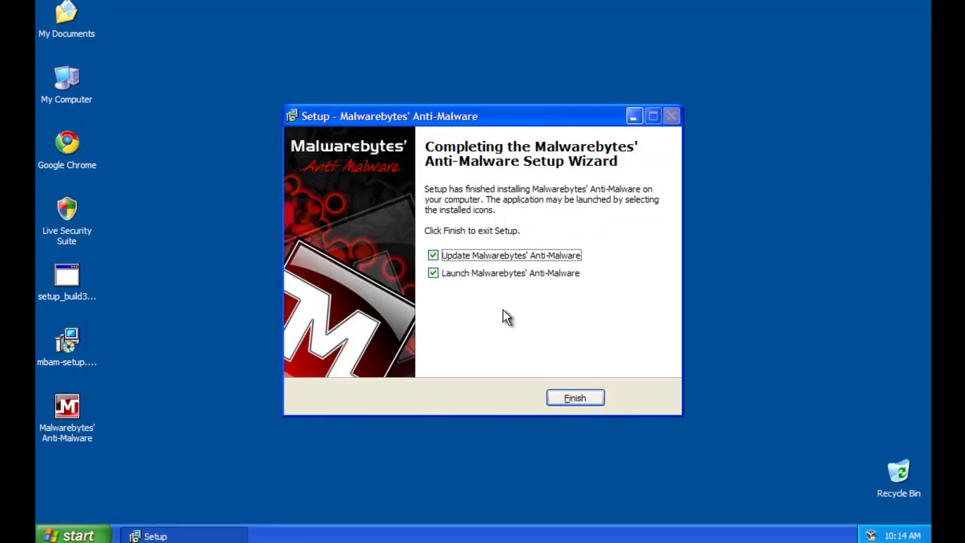
click(571, 400)
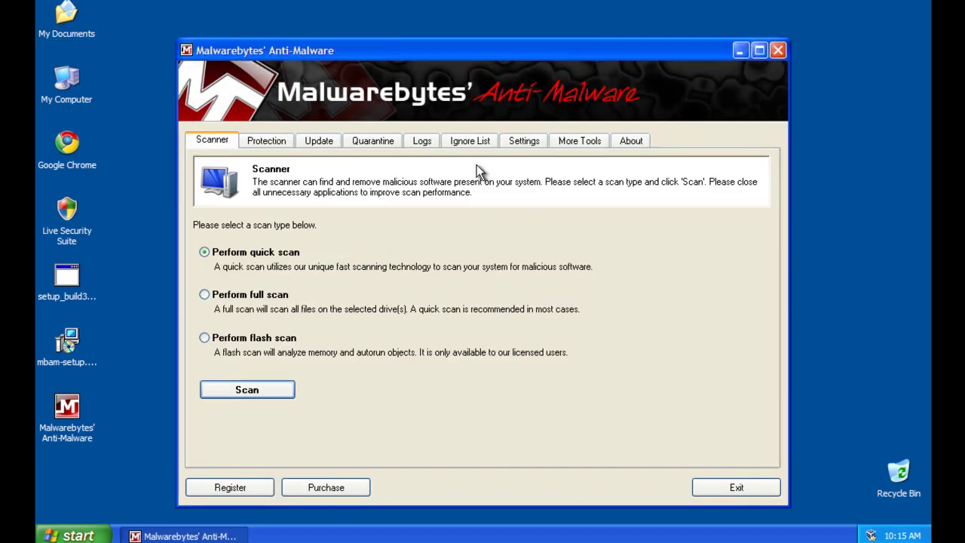
Check Malwarebytes' Anti-Malware for database updates and dismiss the update message.
click(310, 145)
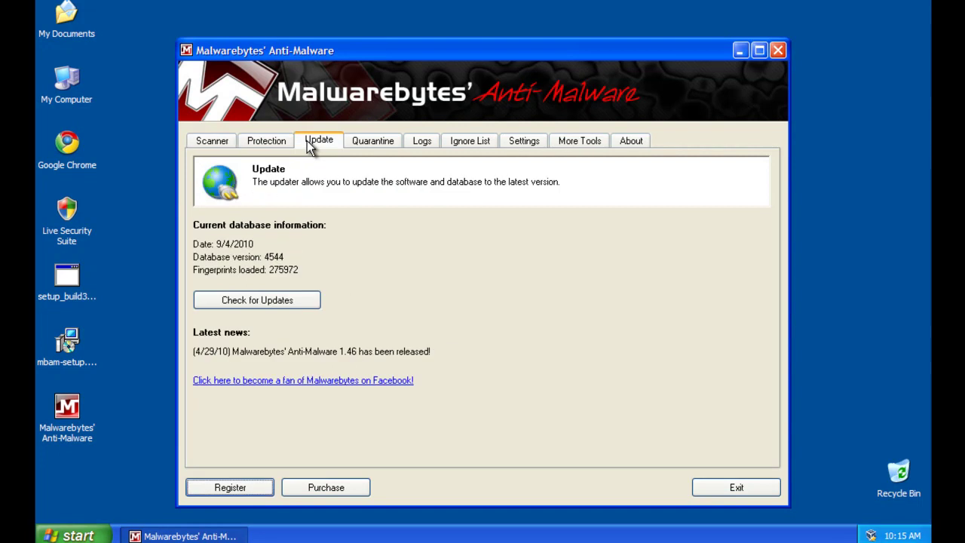
click(259, 296)
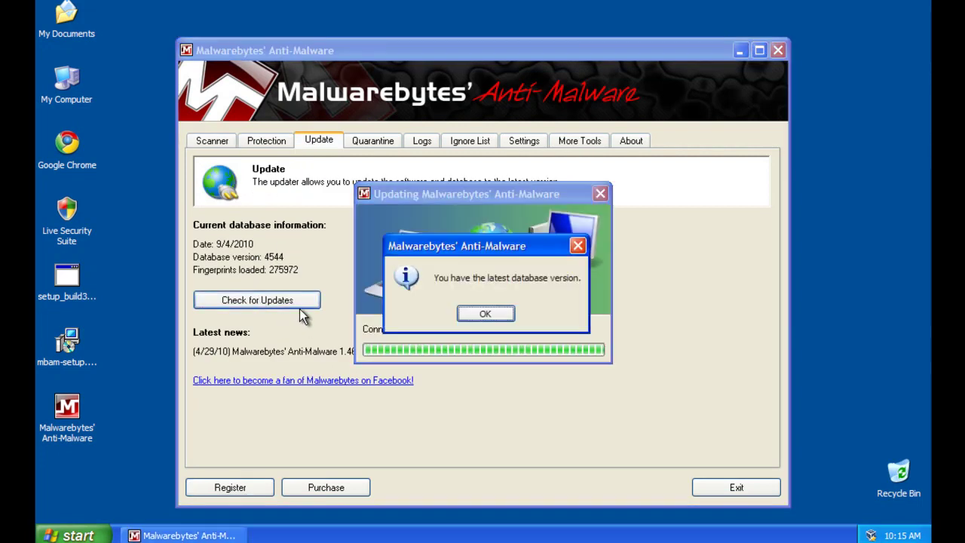
click(490, 314)
Run a quick scan, show its results and widen the Item column to review the full list of infected objects.
click(210, 143)
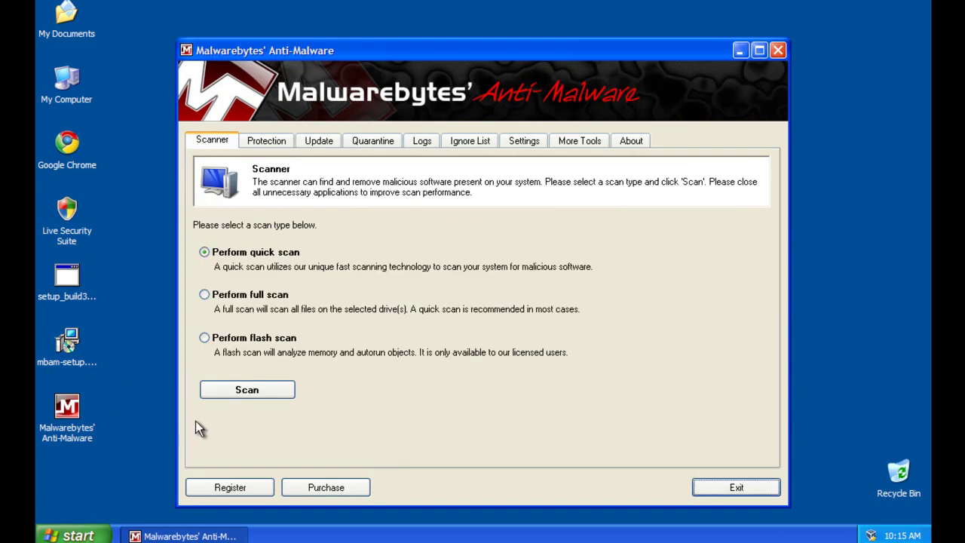
click(219, 393)
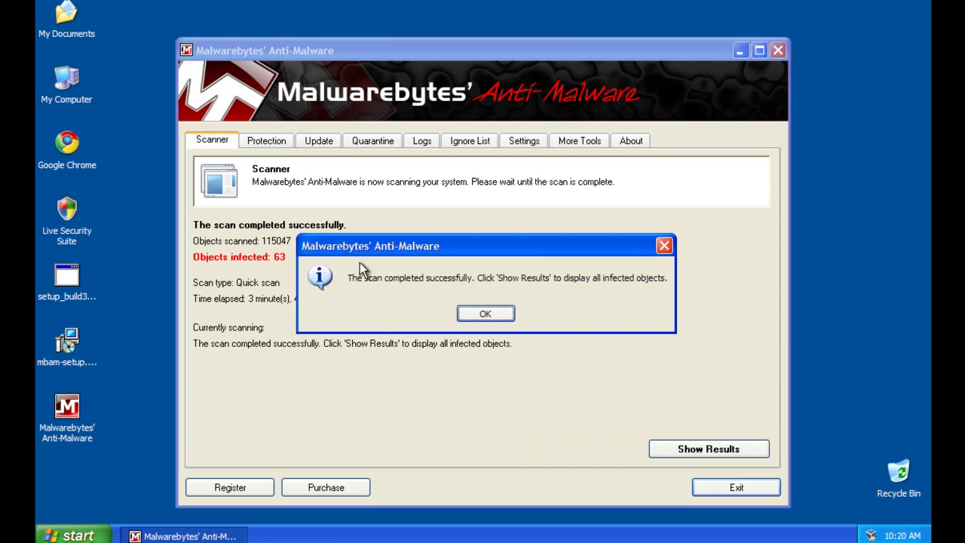
click(475, 313)
click(671, 445)
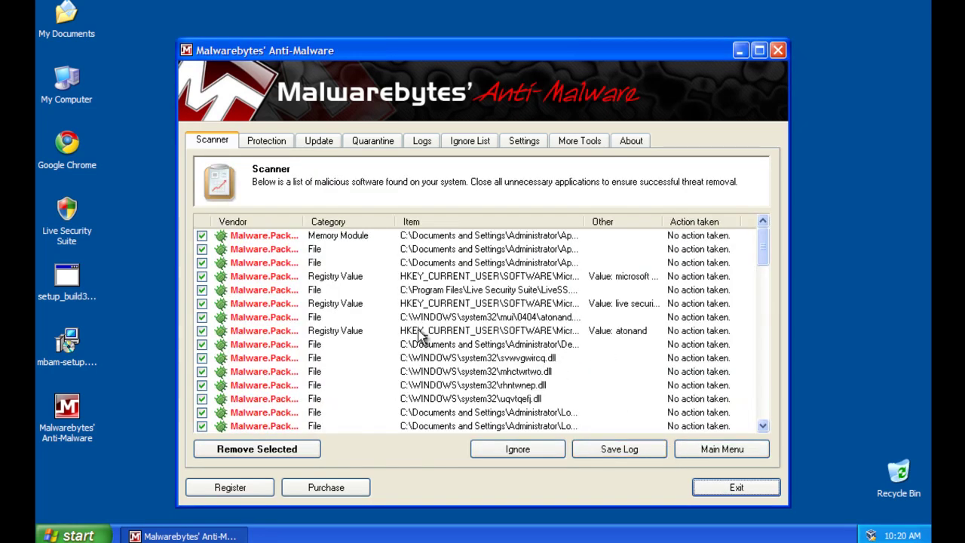
drag(590, 219, 664, 224)
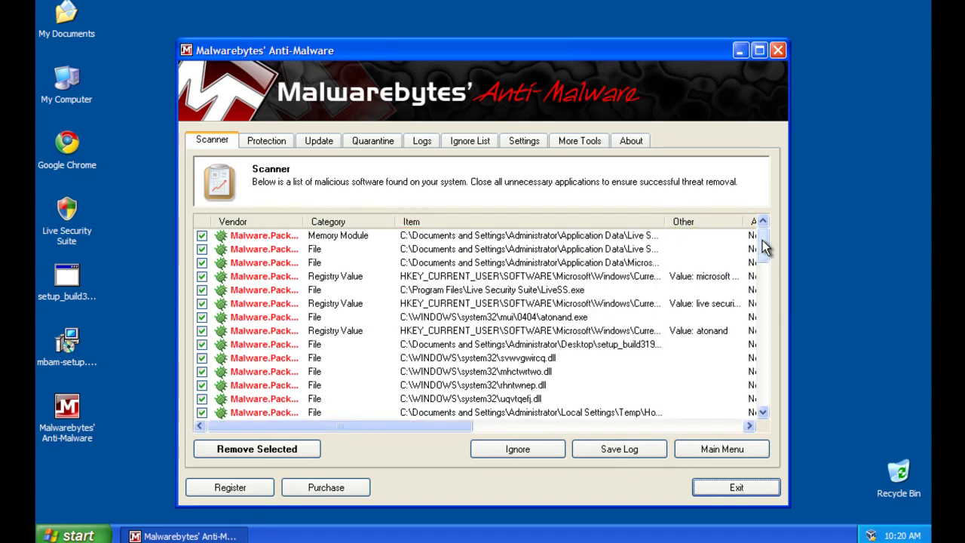
drag(765, 247, 760, 367)
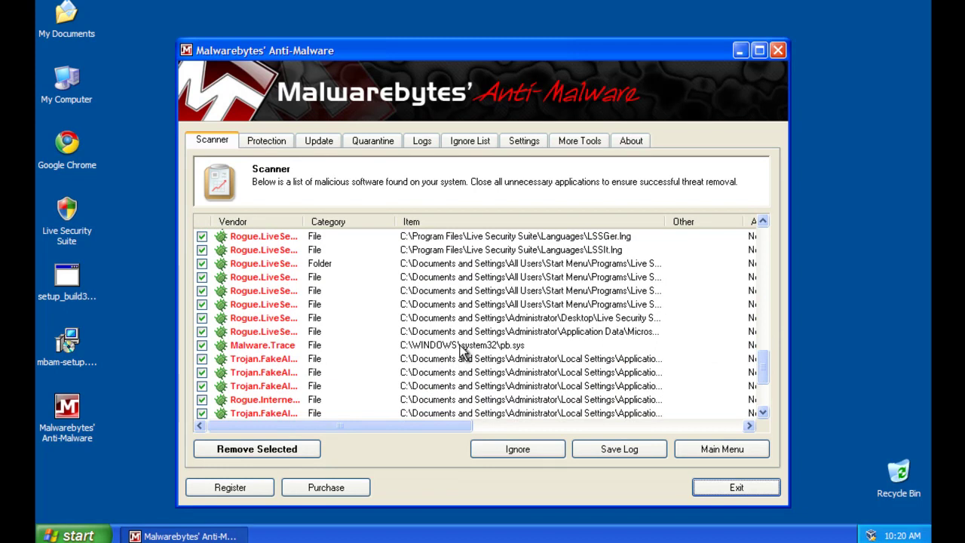
drag(762, 367, 762, 241)
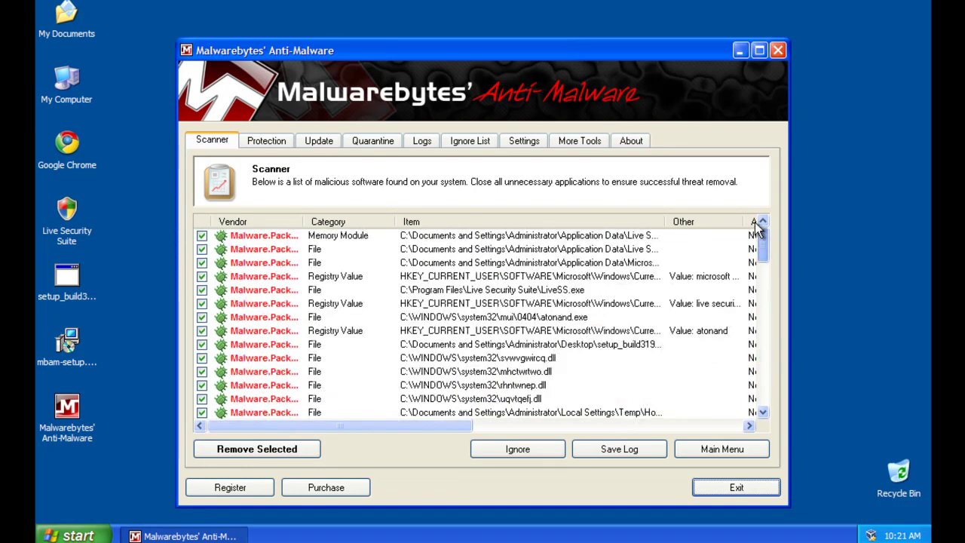
Remove all selected infected objects, closing the removal log and agreeing to restart the computer.
click(266, 454)
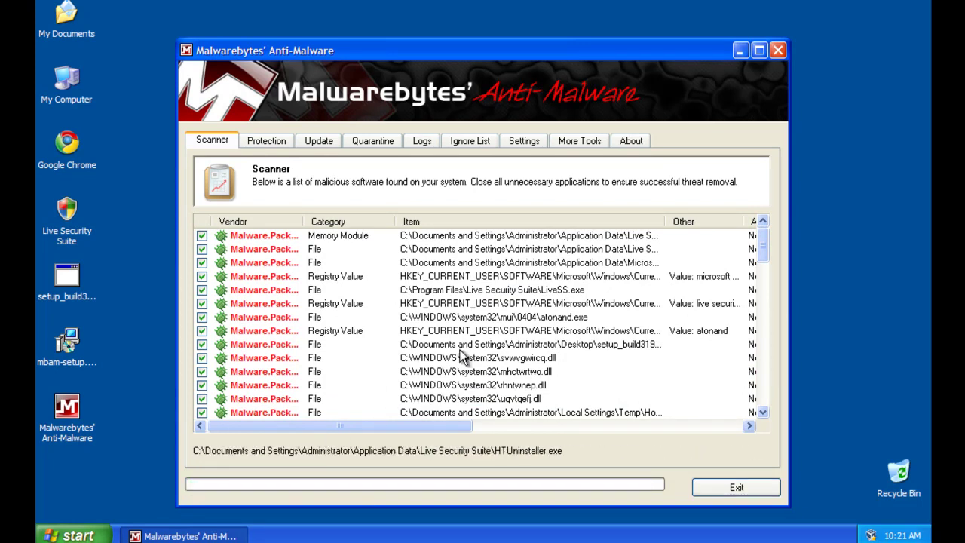
key(n)
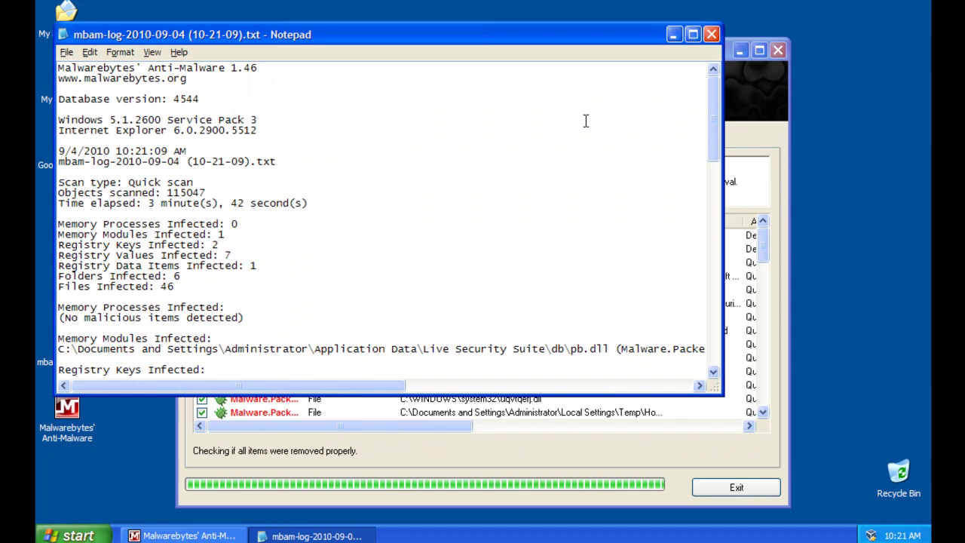
click(711, 34)
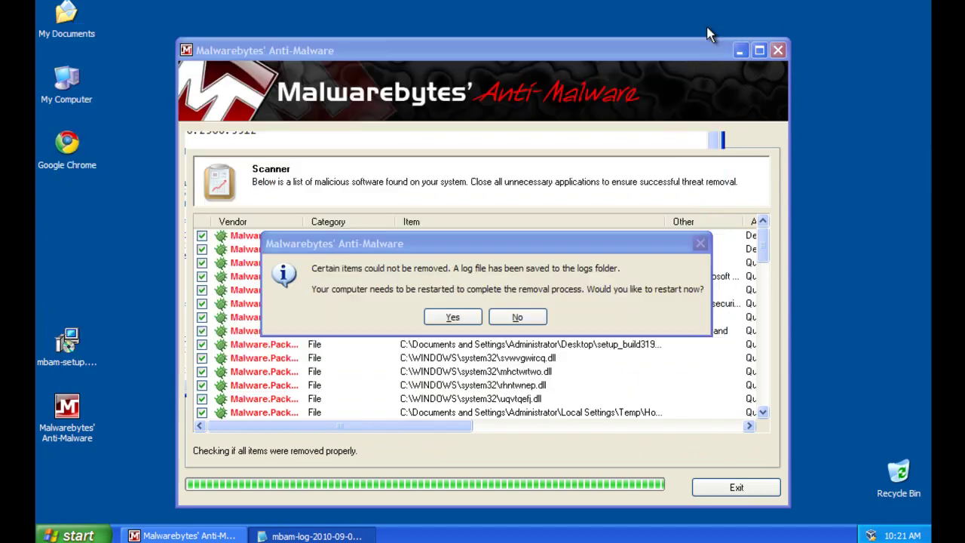
click(441, 320)
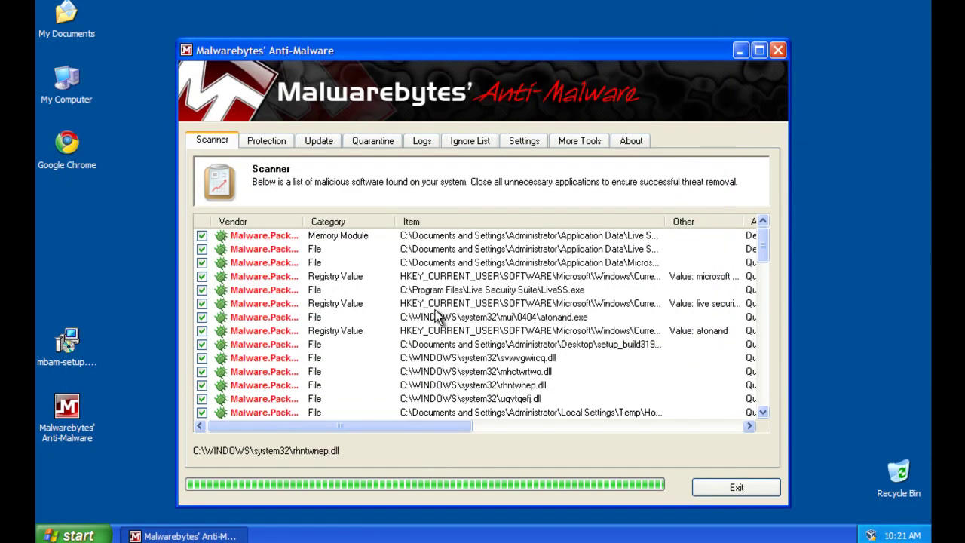